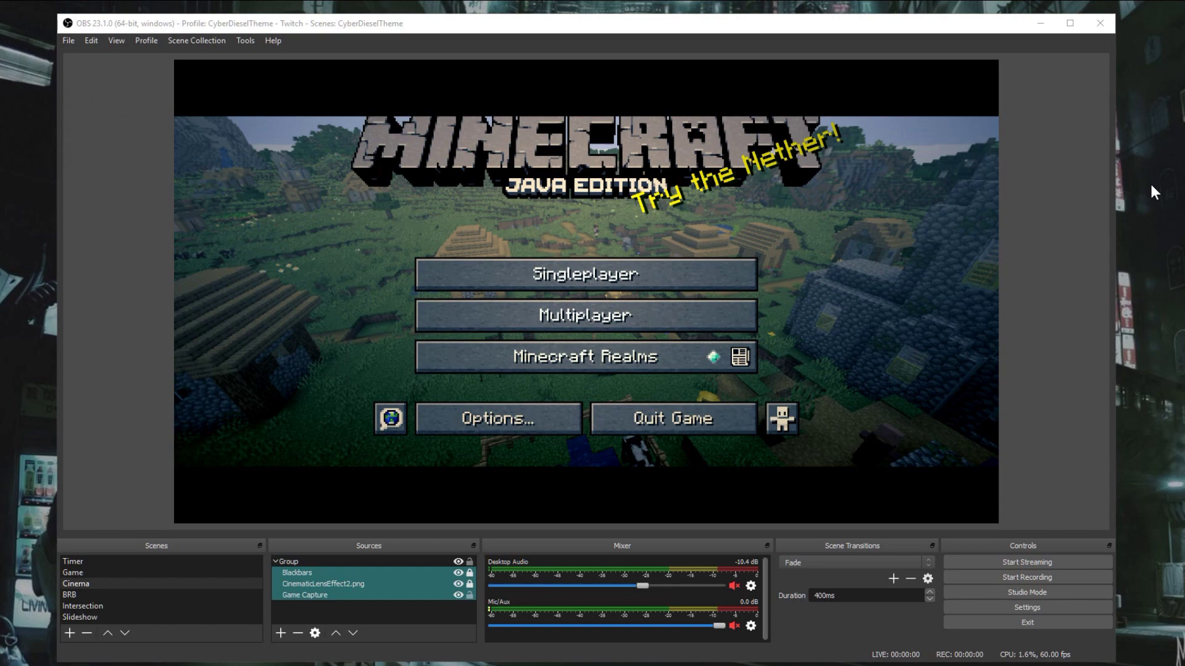
click(110, 572)
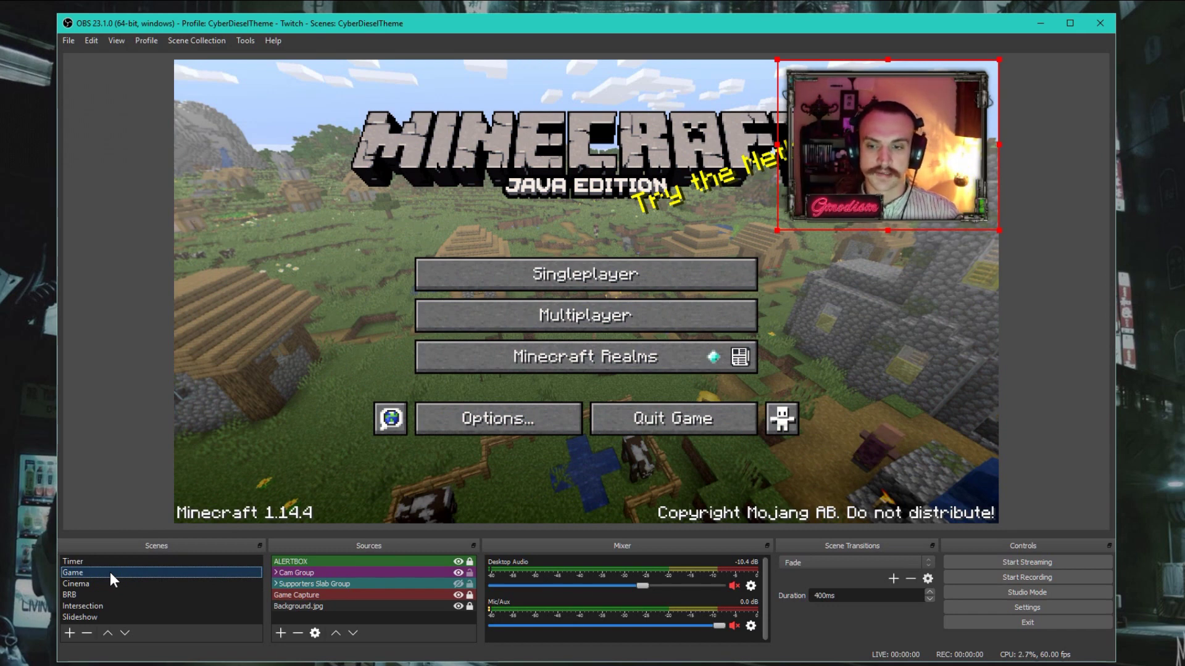
click(109, 580)
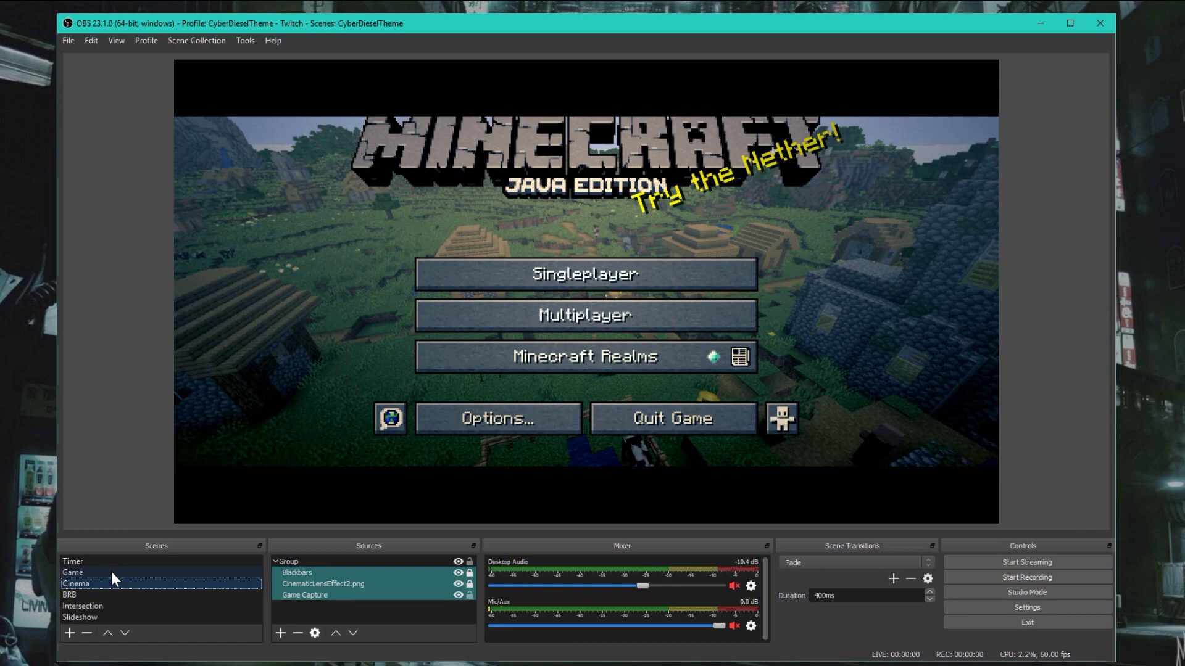
click(111, 572)
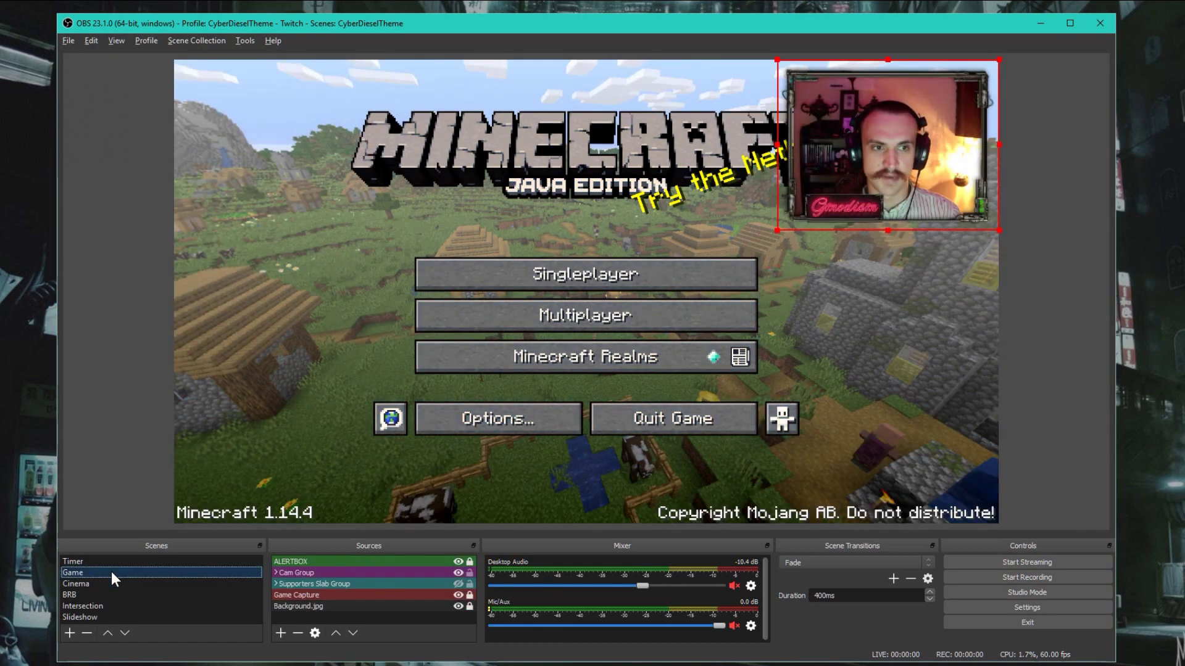
key(Down)
key(Down)
key(Down)
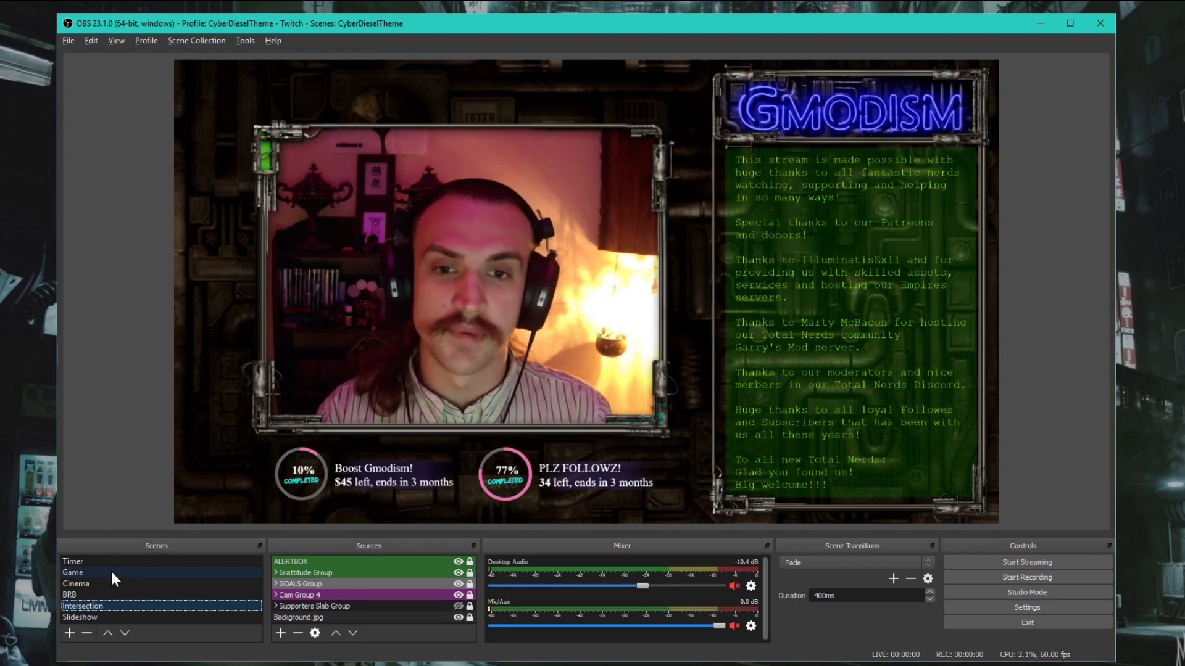
click(111, 571)
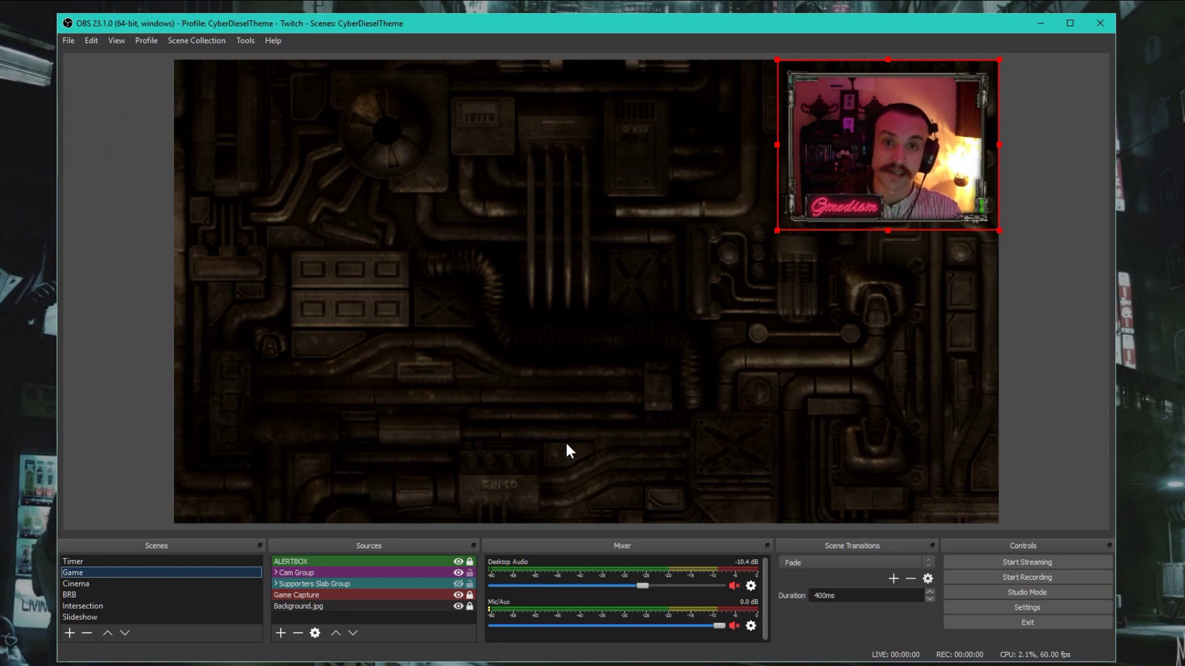
key(Down)
key(Down)
key(Down)
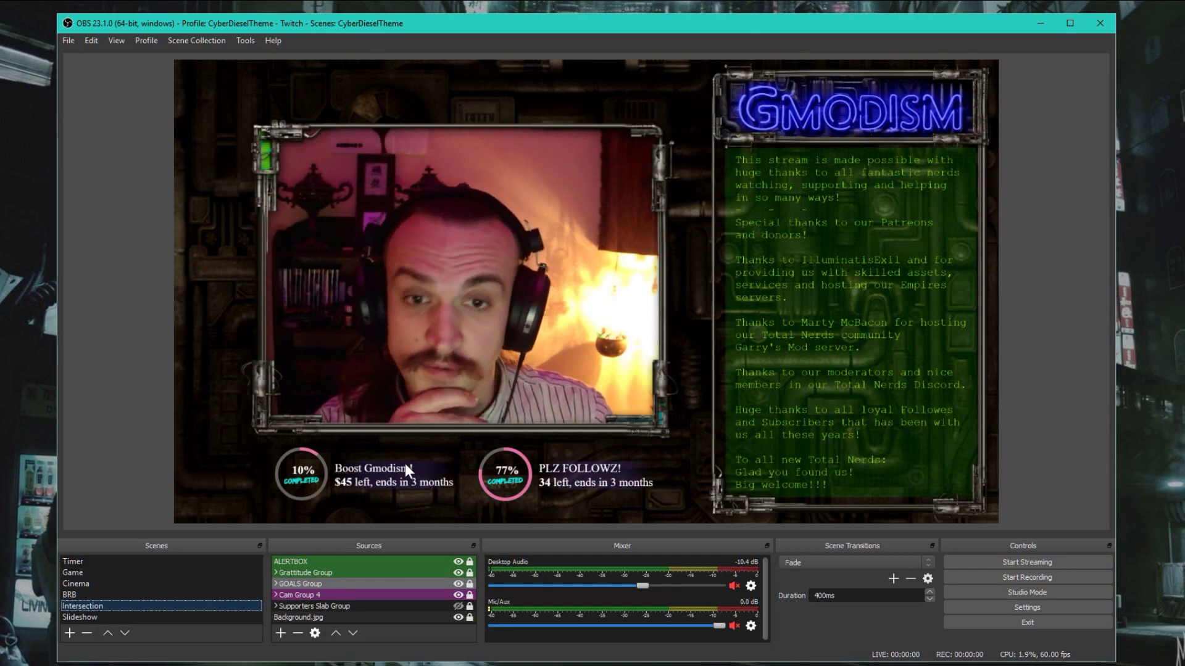
click(110, 567)
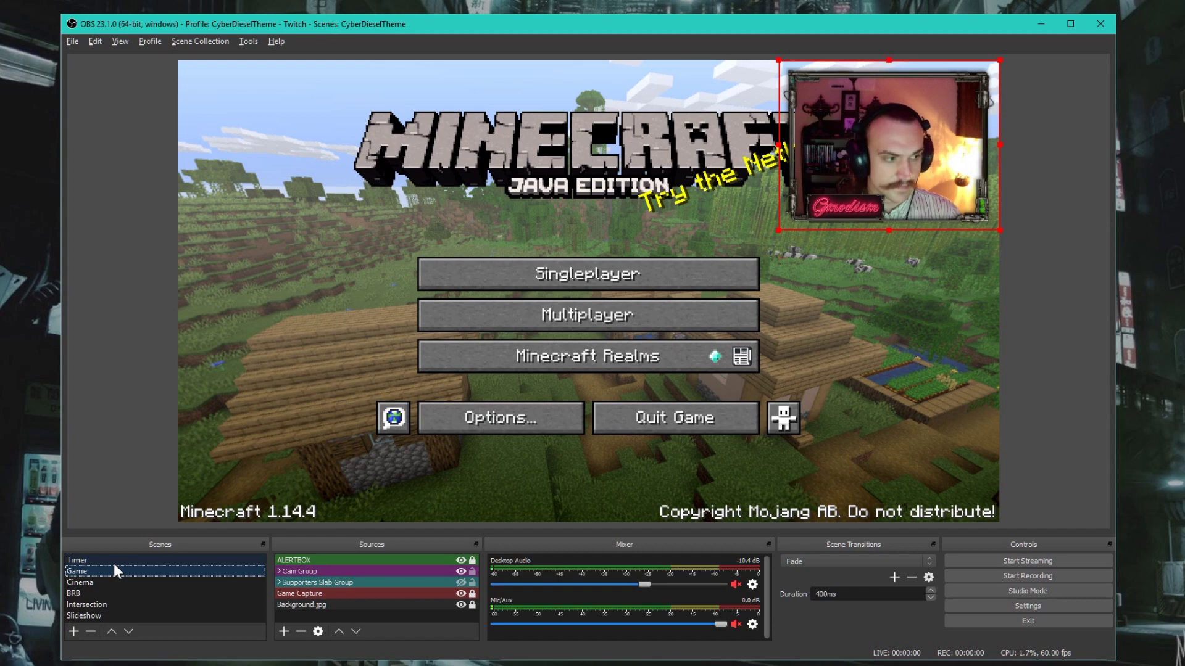
key(Down)
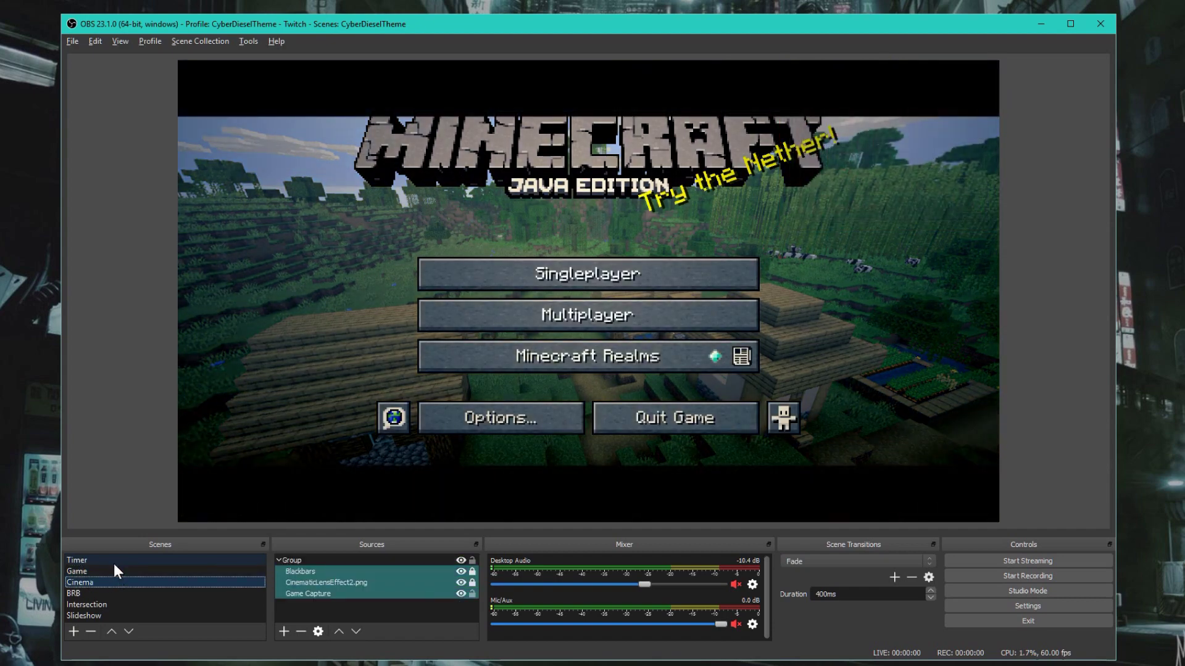
key(Up)
click(309, 593)
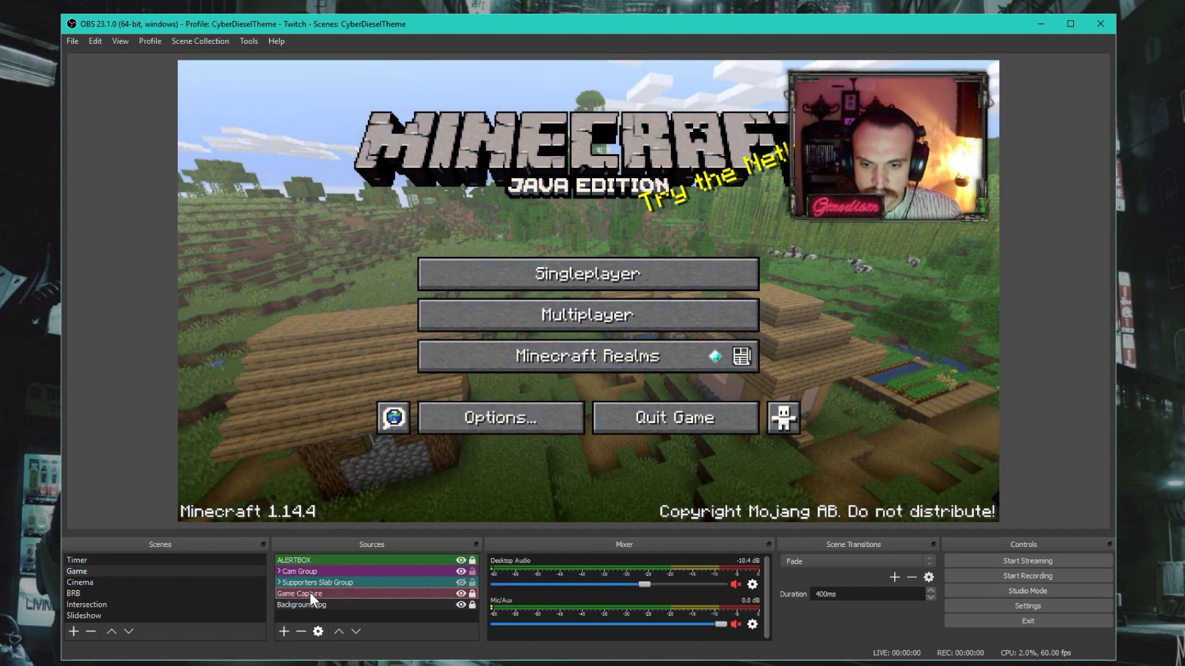
right_click(310, 592)
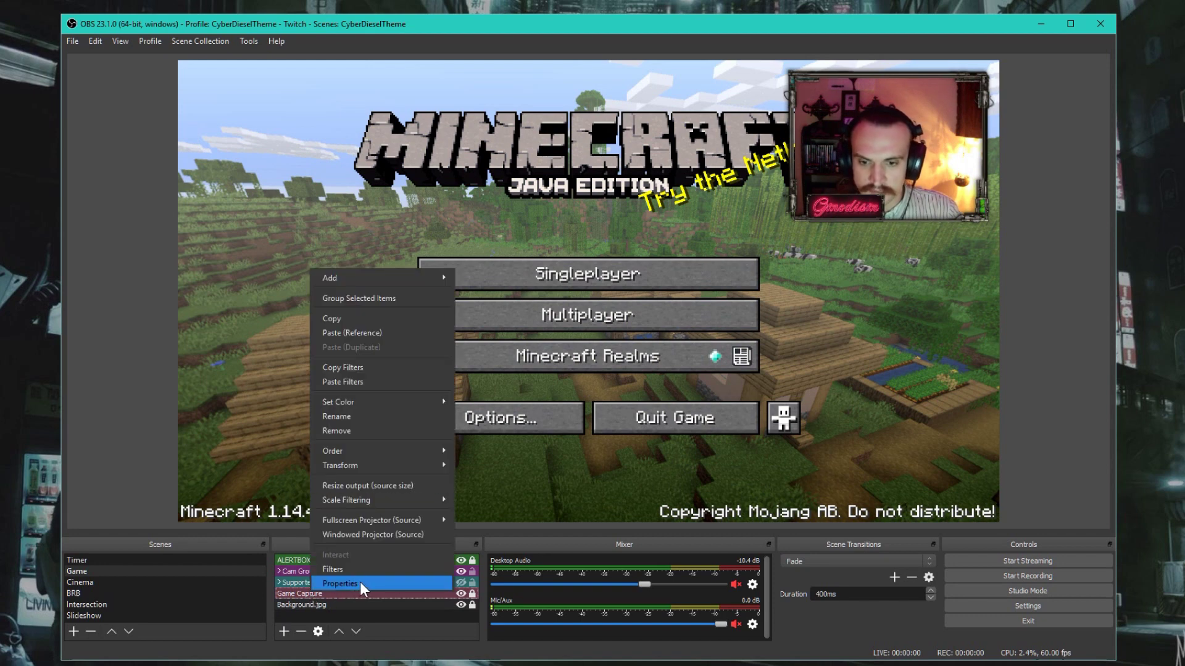
right_click(298, 591)
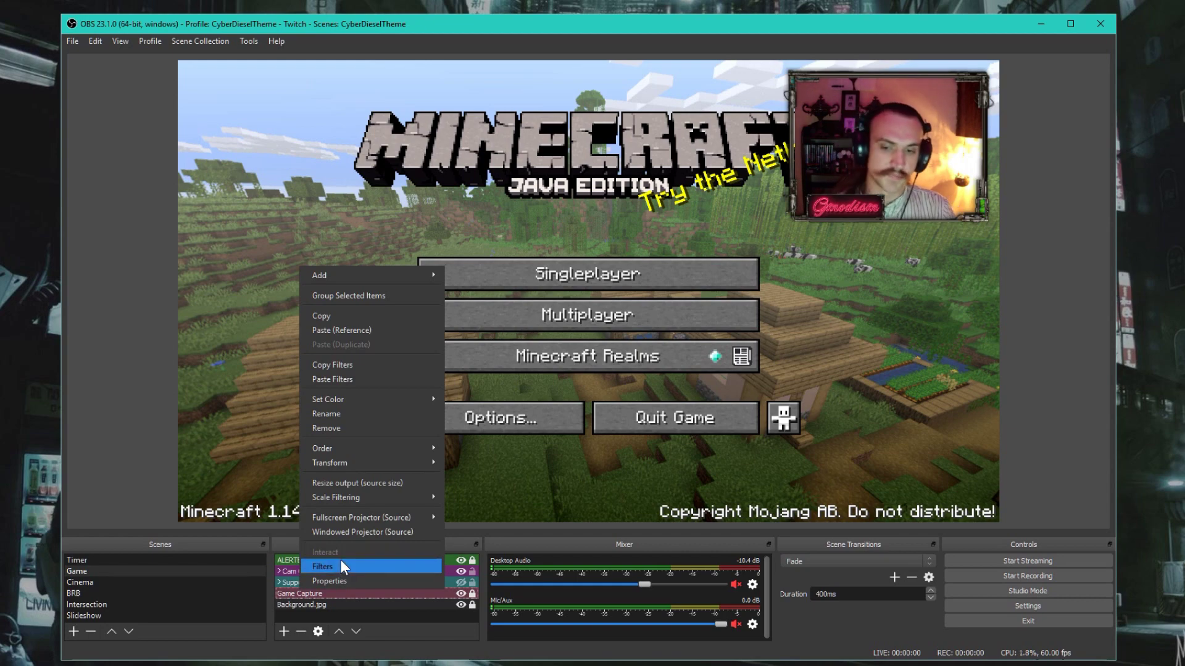
right_click(285, 592)
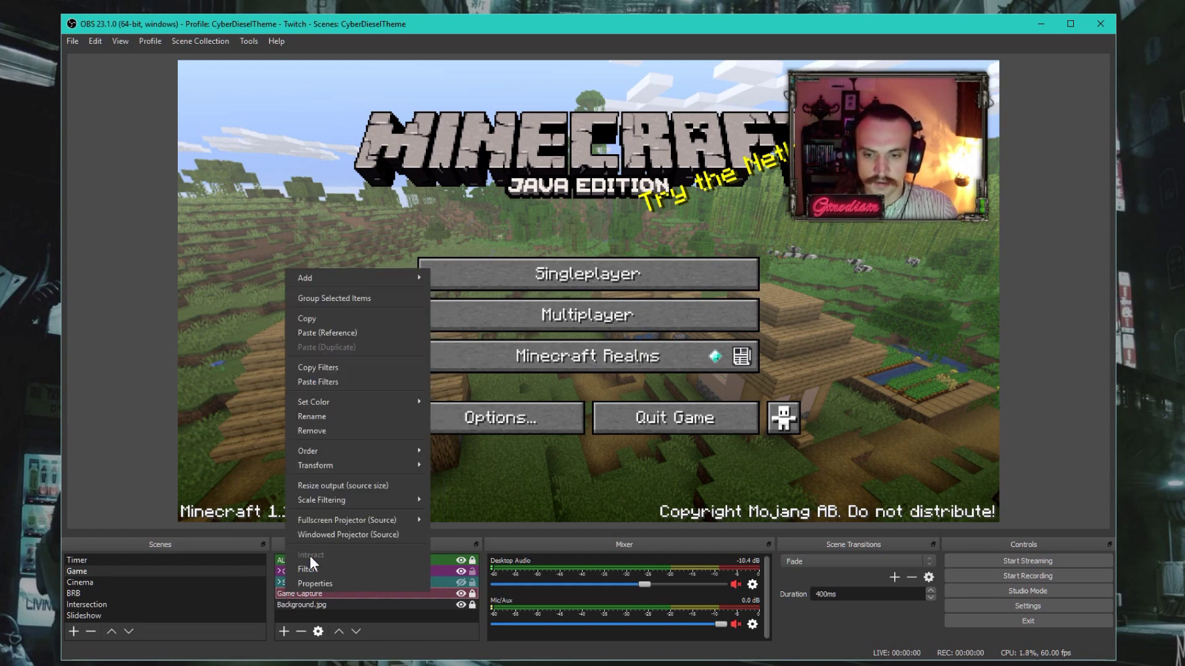
click(313, 569)
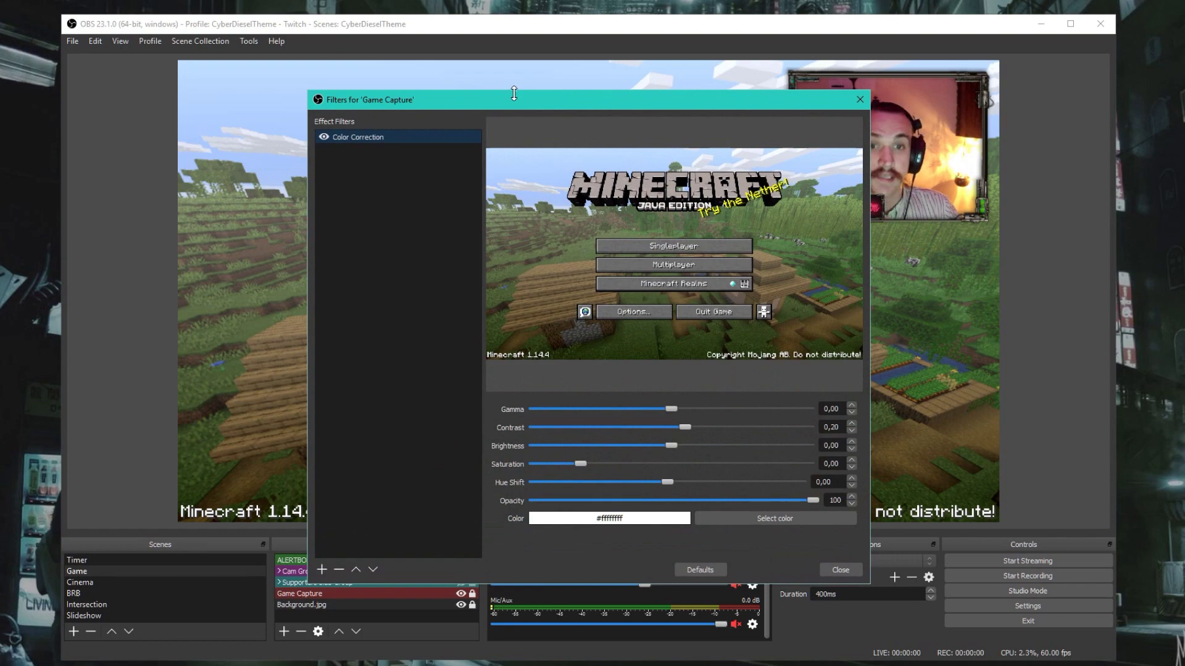
drag(487, 98, 258, 75)
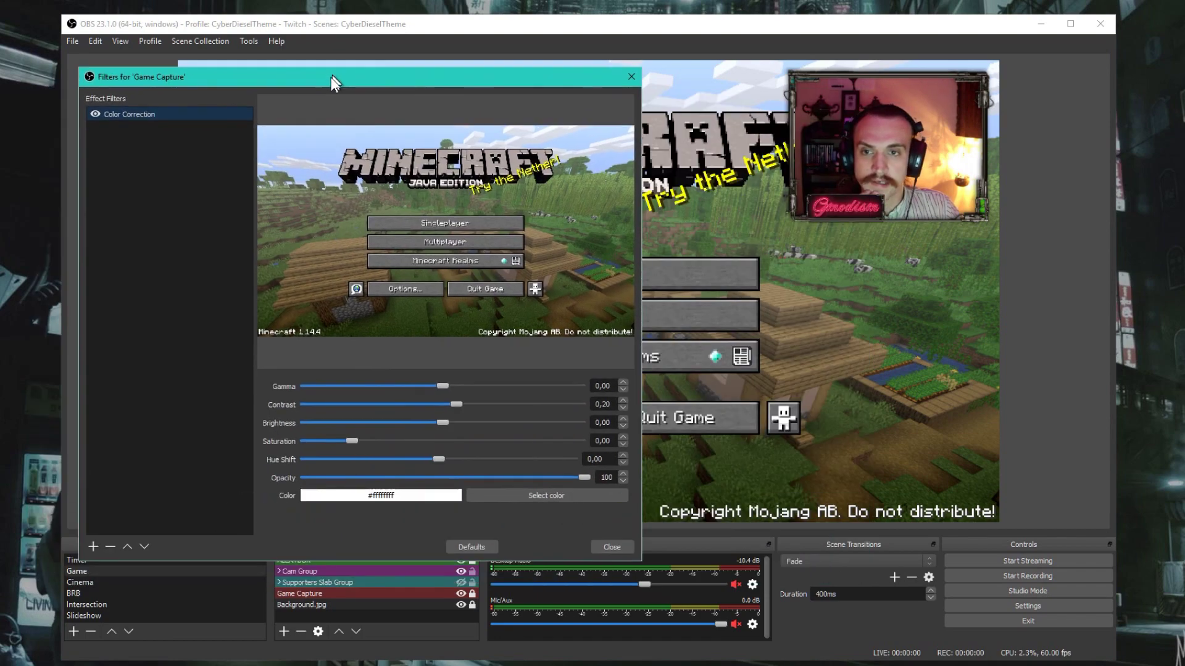
click(92, 547)
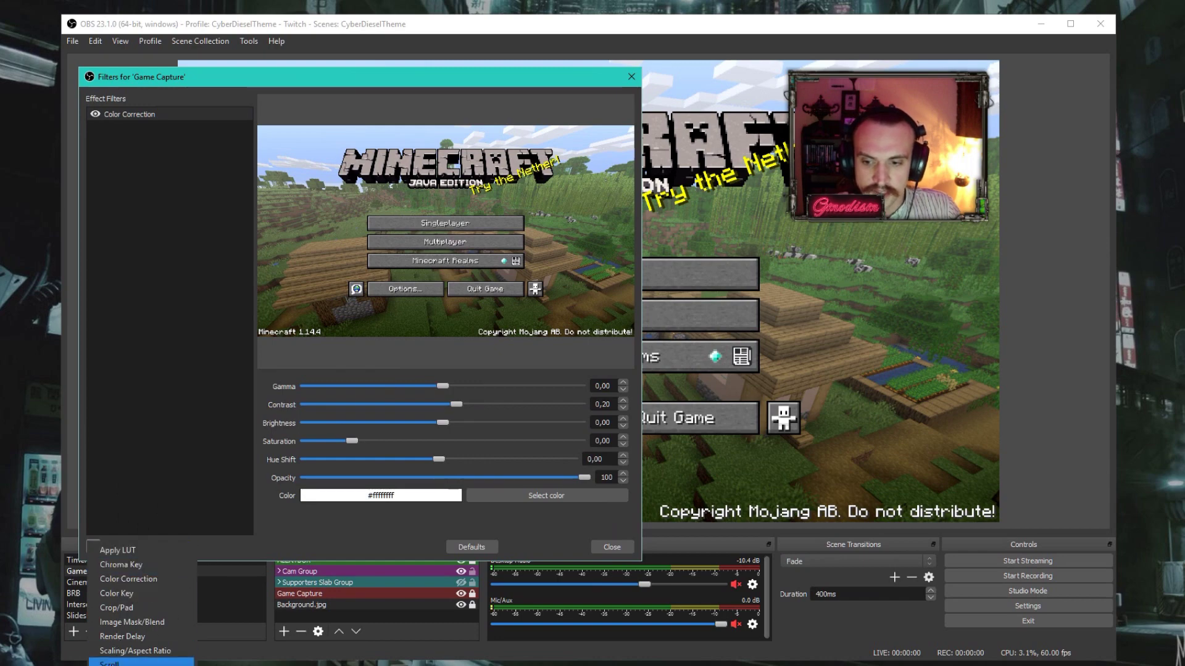
click(155, 379)
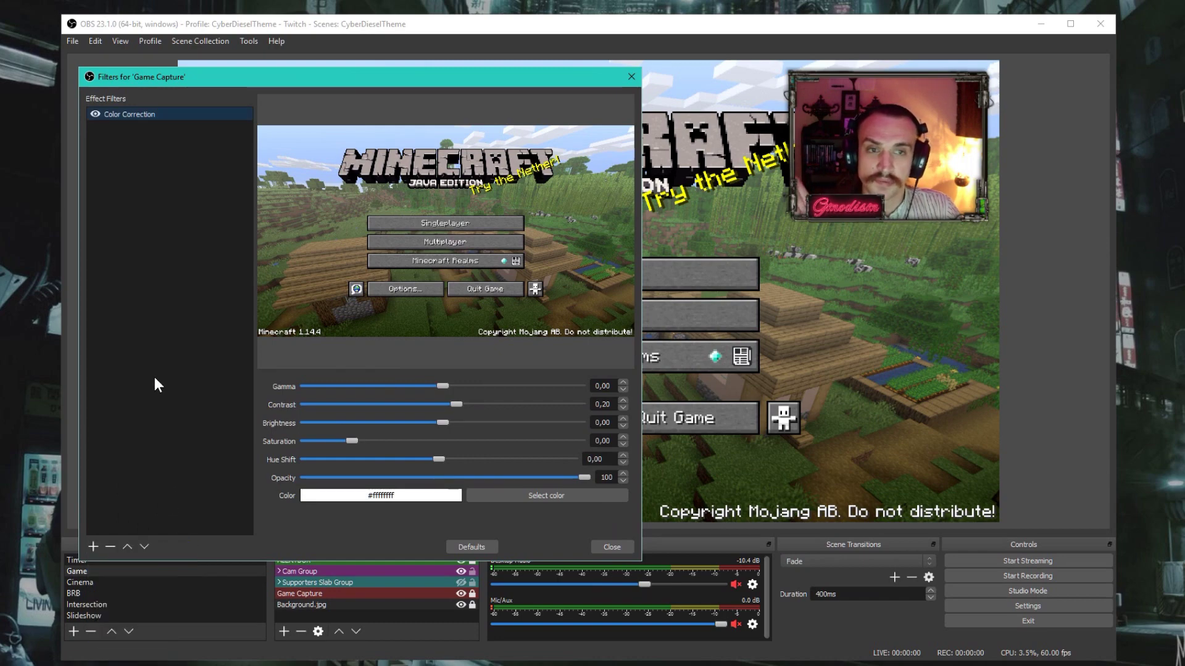
drag(302, 73, 391, 71)
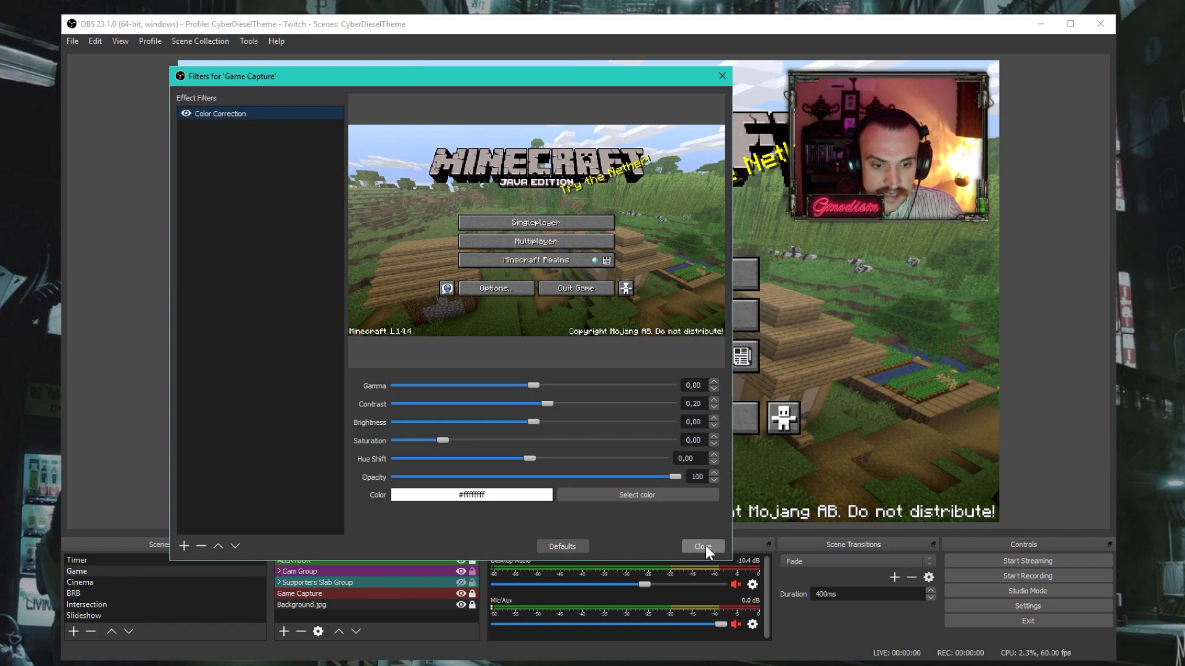
click(722, 76)
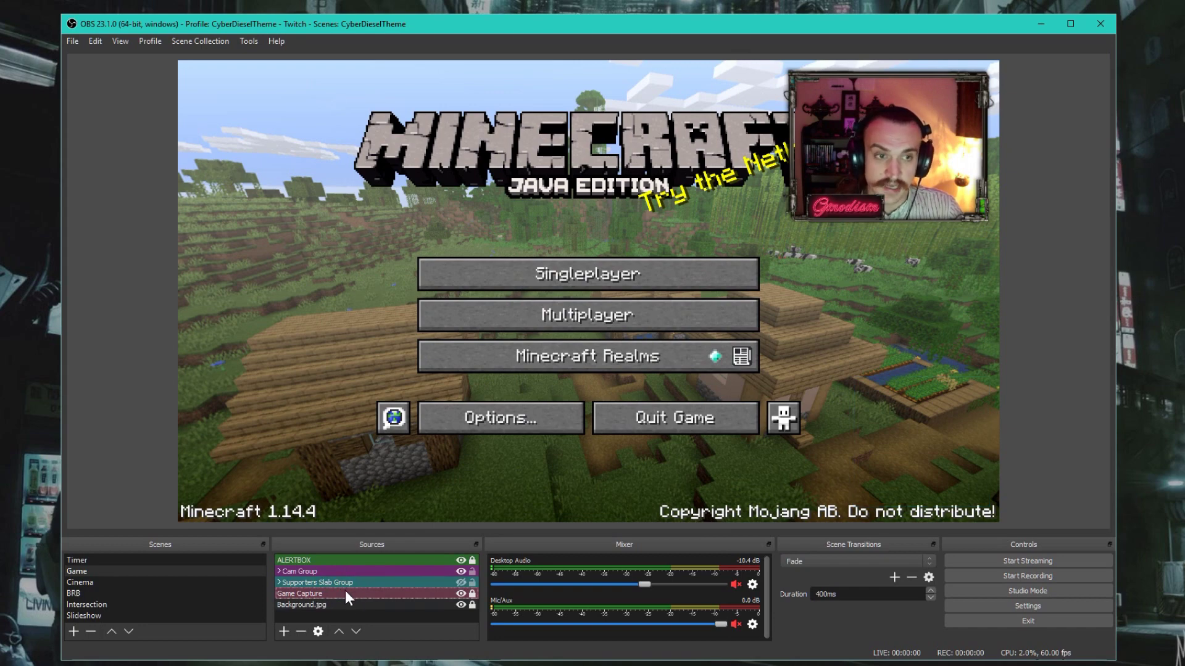
Step: In the Cinema scene, review the Game Capture's filters, then select the whole Group
click(110, 583)
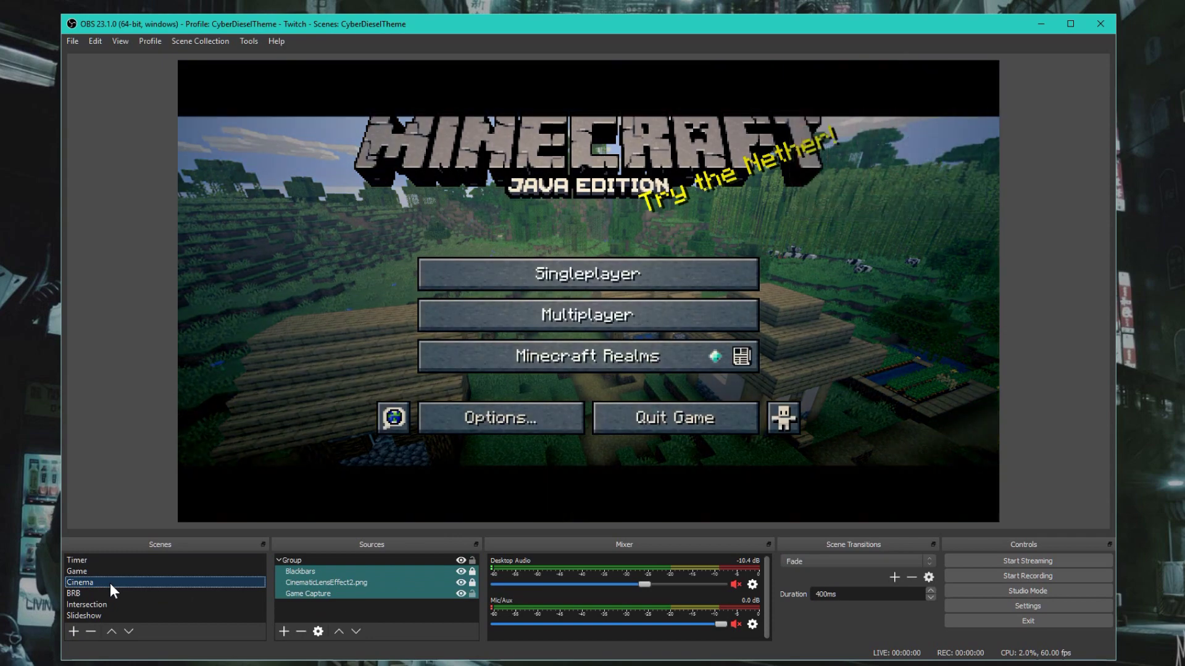
right_click(316, 589)
click(357, 565)
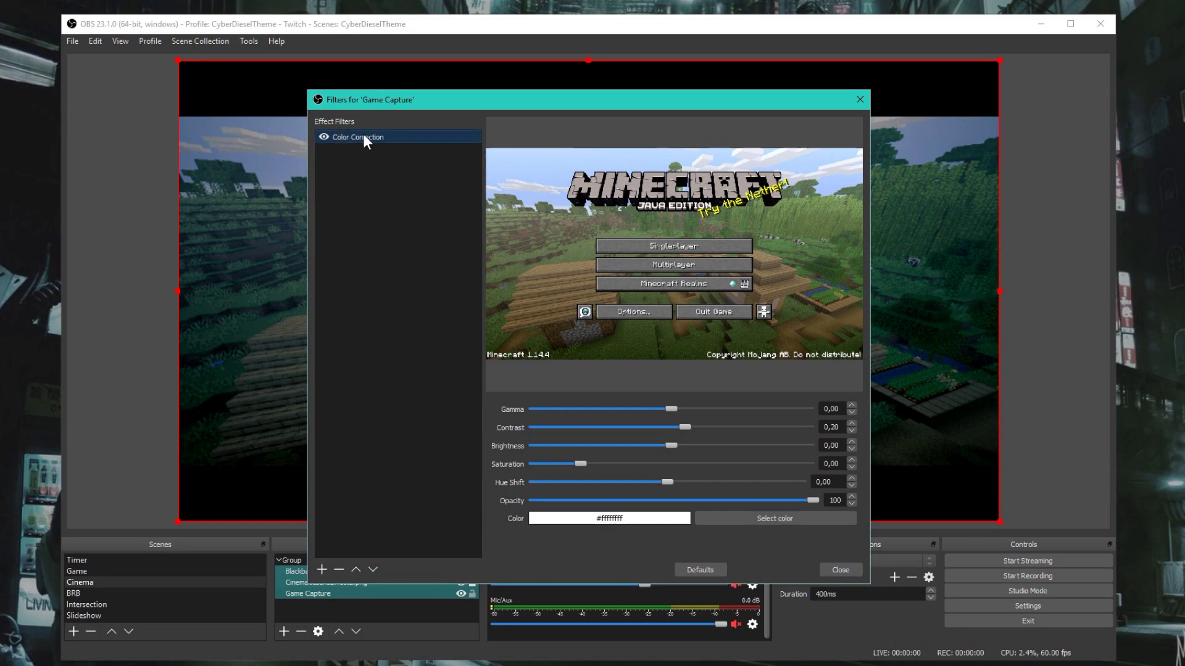
click(859, 100)
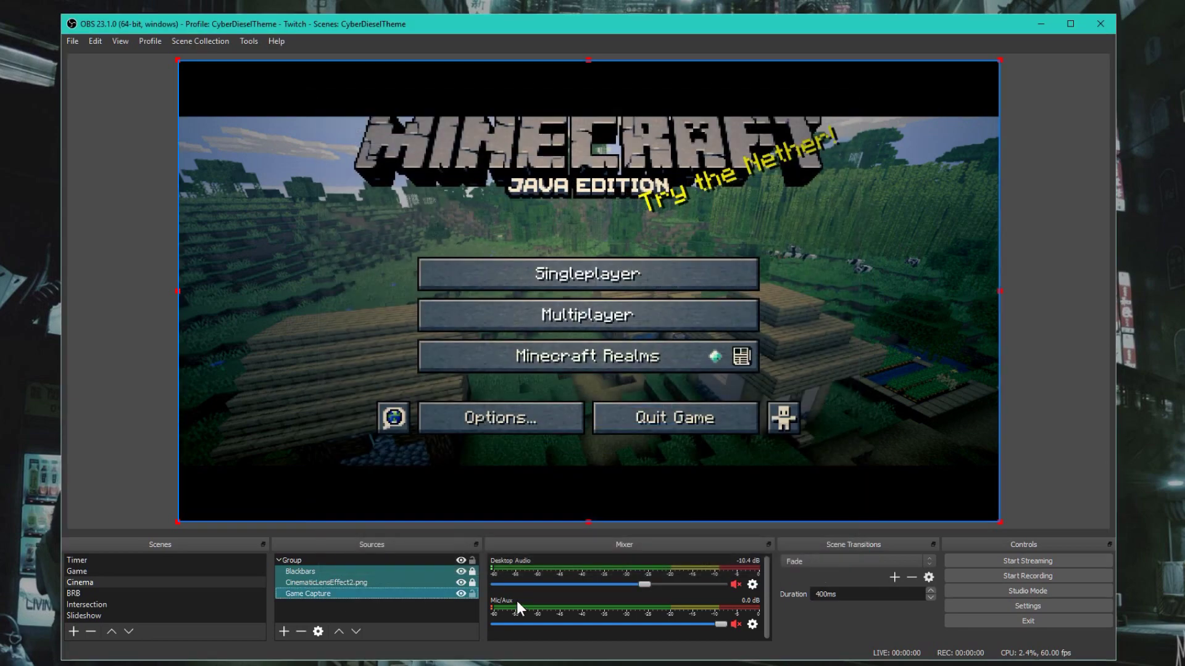
ctrl+click(323, 560)
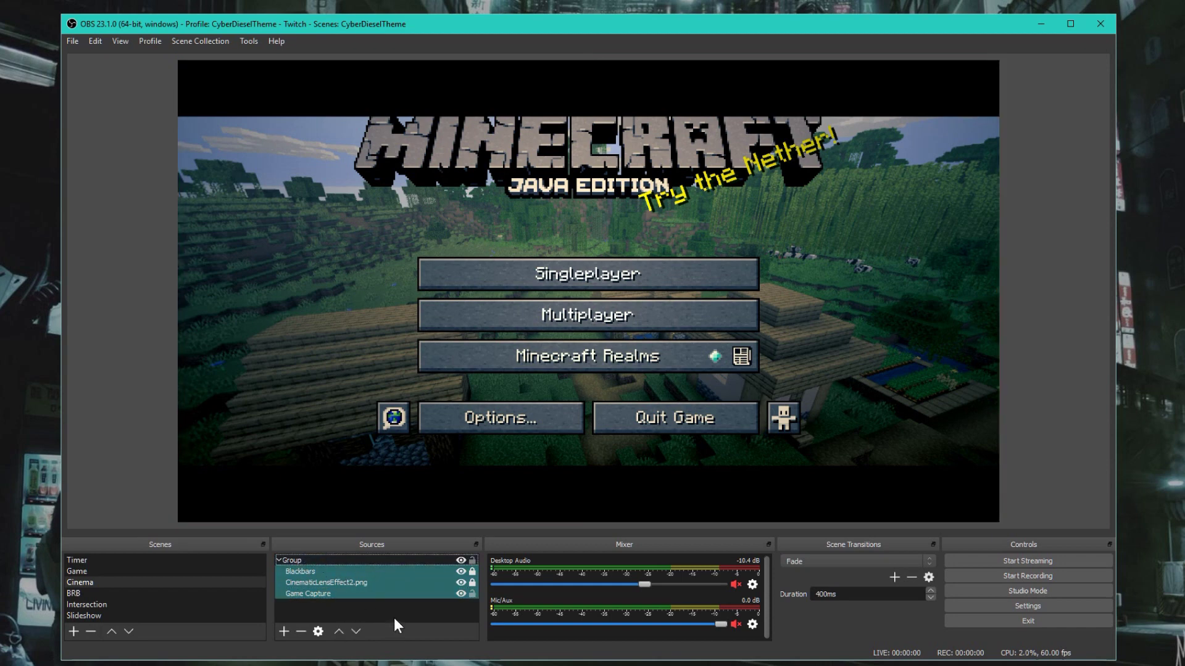
click(339, 559)
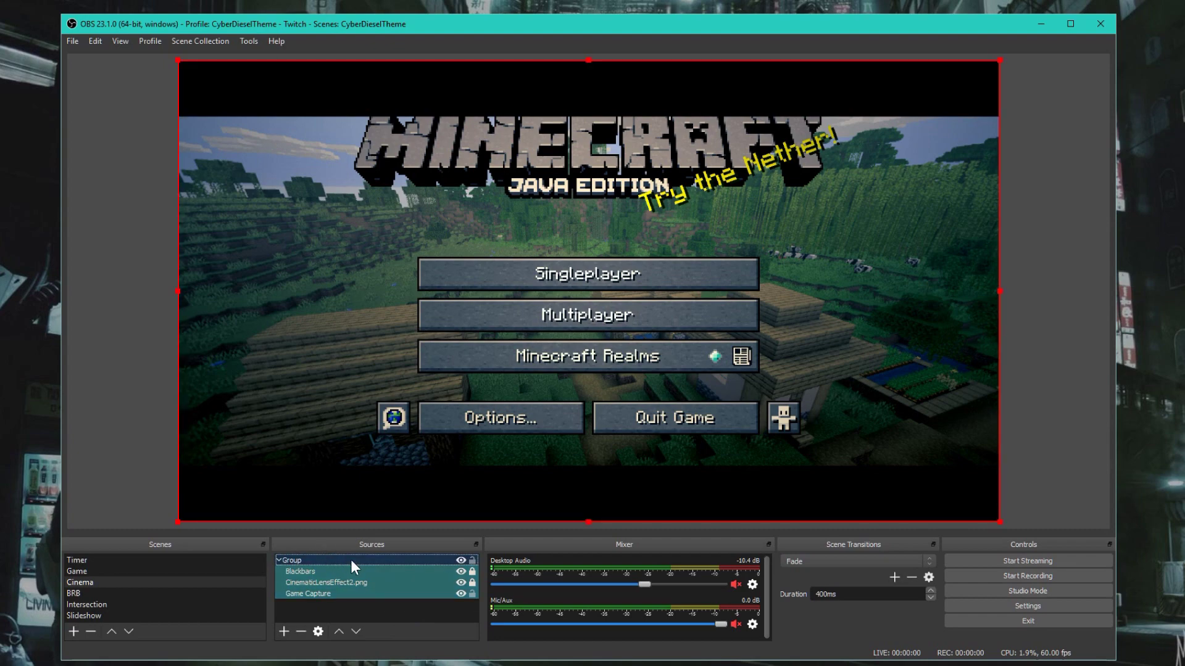
Step: Add Color Correction (contrast 0.30, saturation 0.15) and Apply LUT at 0.65 to the Group
right_click(352, 558)
key(Escape)
right_click(343, 557)
click(367, 531)
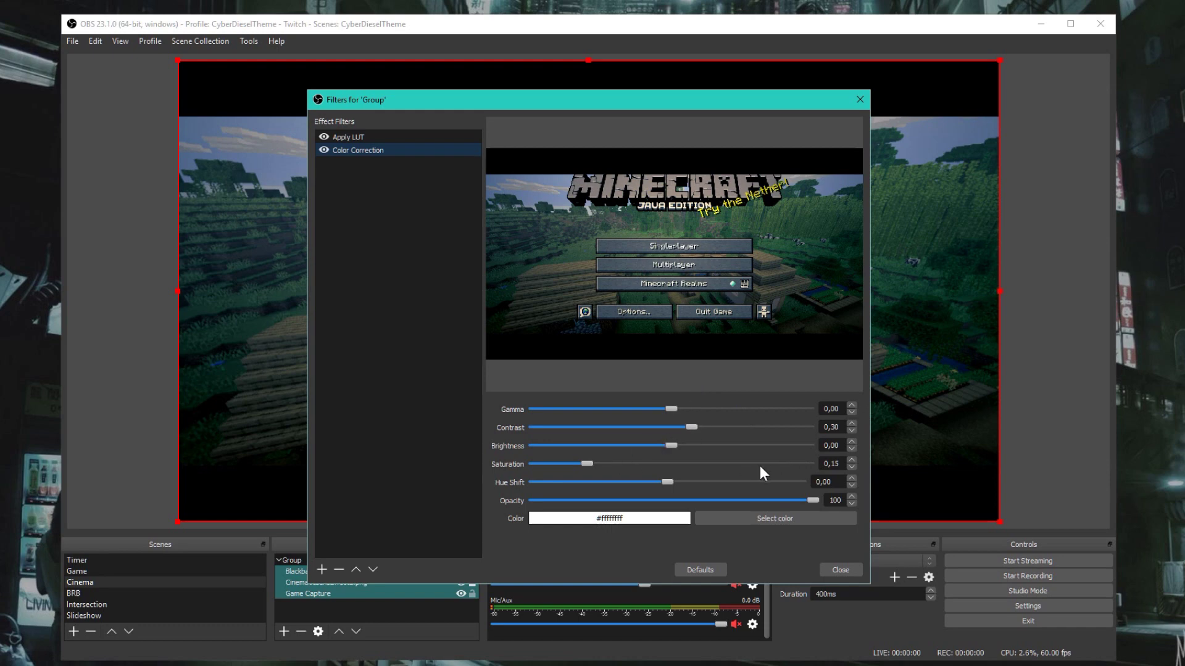
click(375, 137)
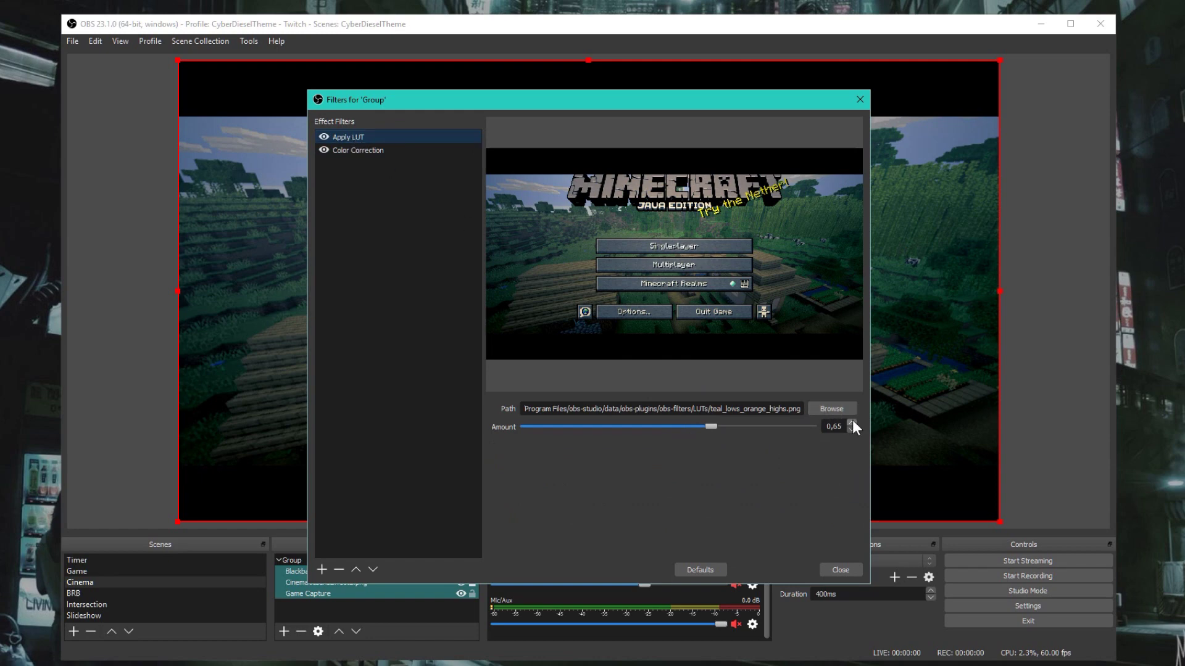
Step: Load teal_lows_orange_highs.png as the Group's LUT, replacing a trial original.png, and close filters
click(839, 408)
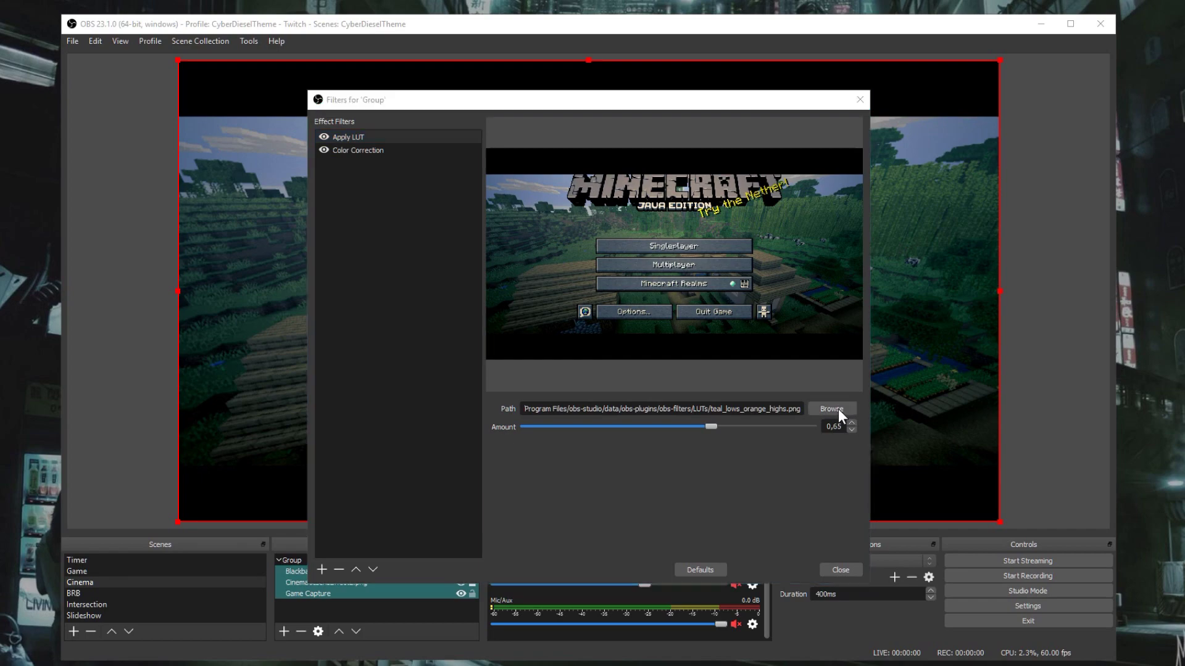
click(533, 208)
click(825, 439)
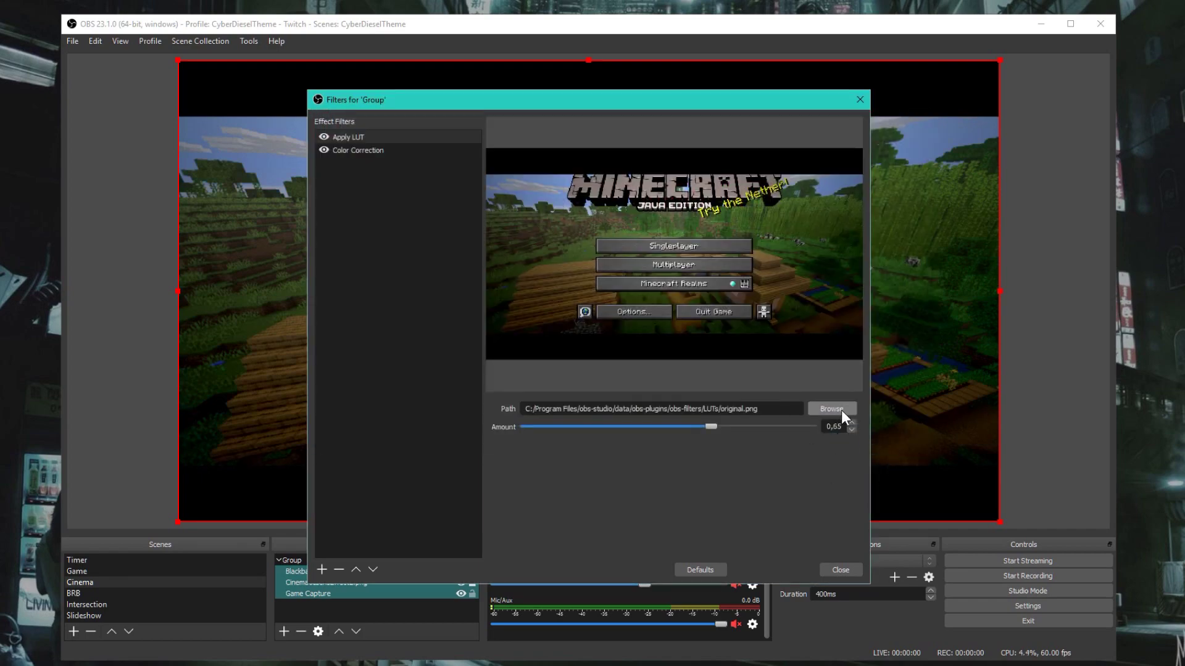
click(838, 410)
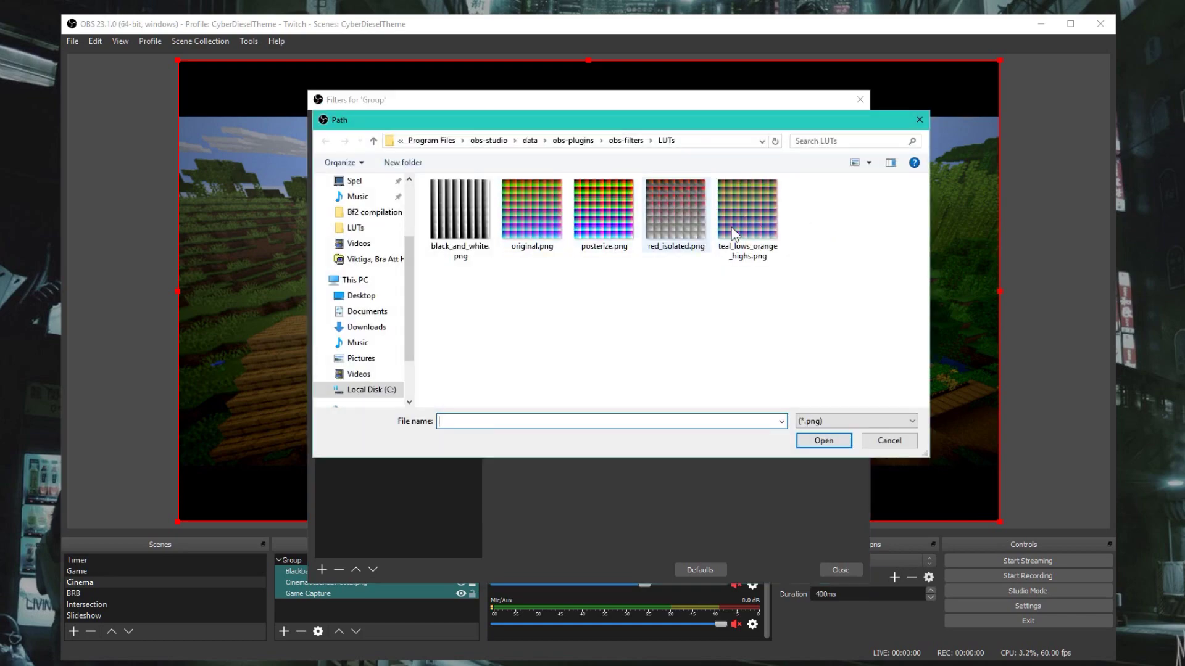
click(753, 207)
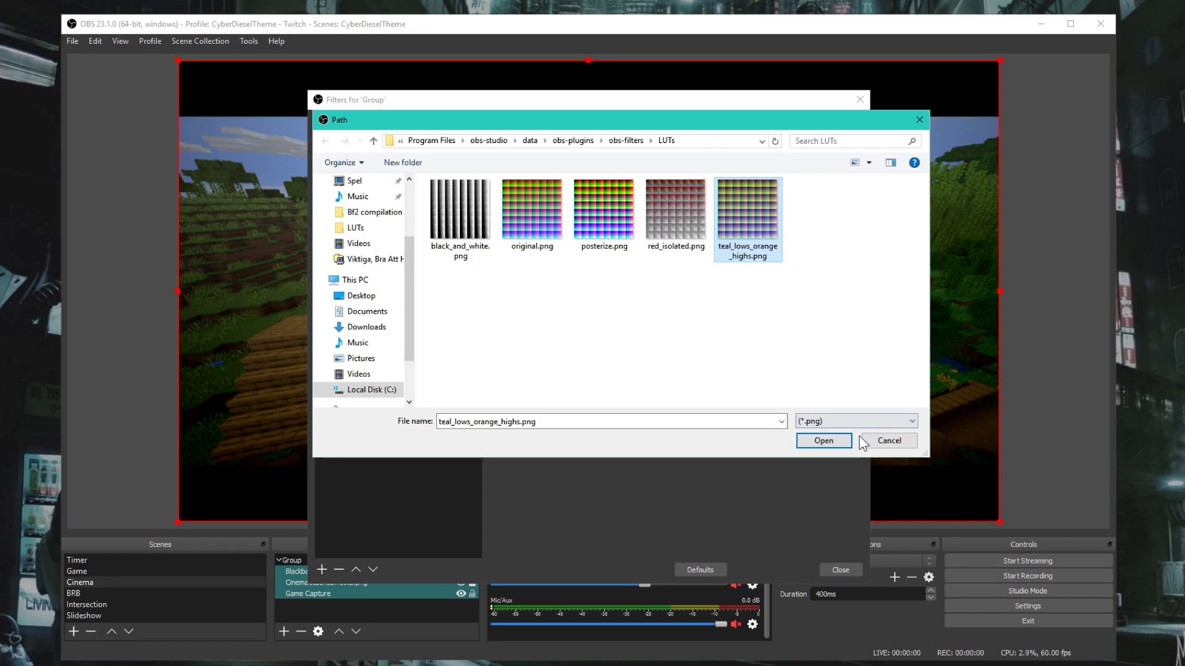
click(824, 440)
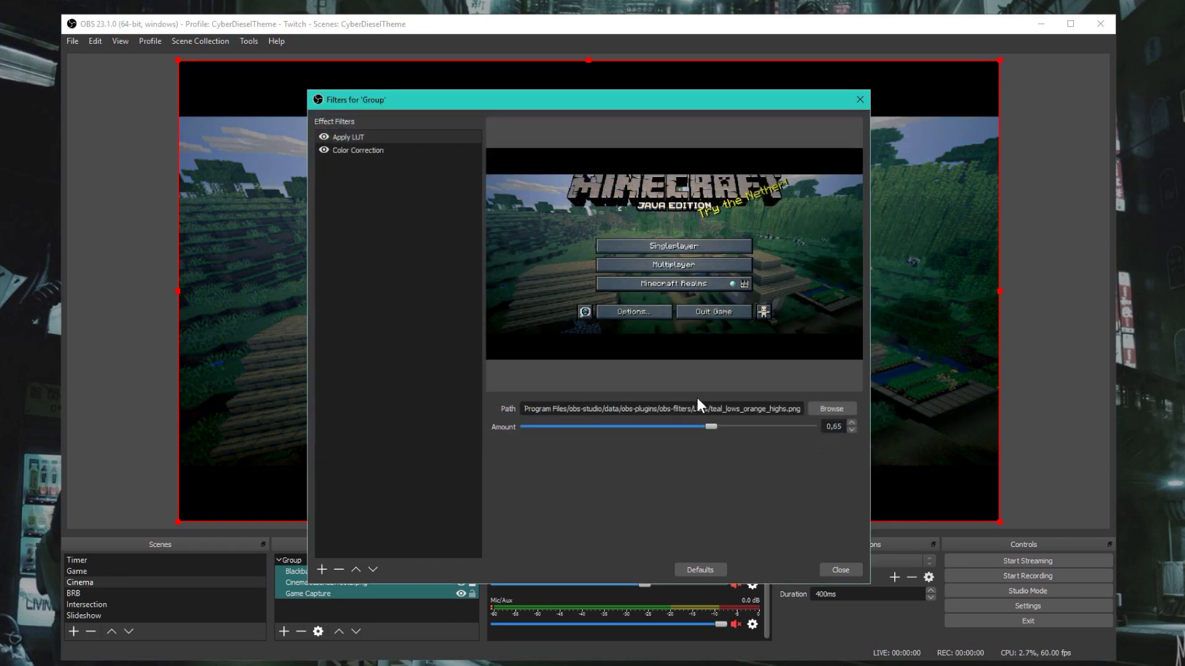
click(842, 569)
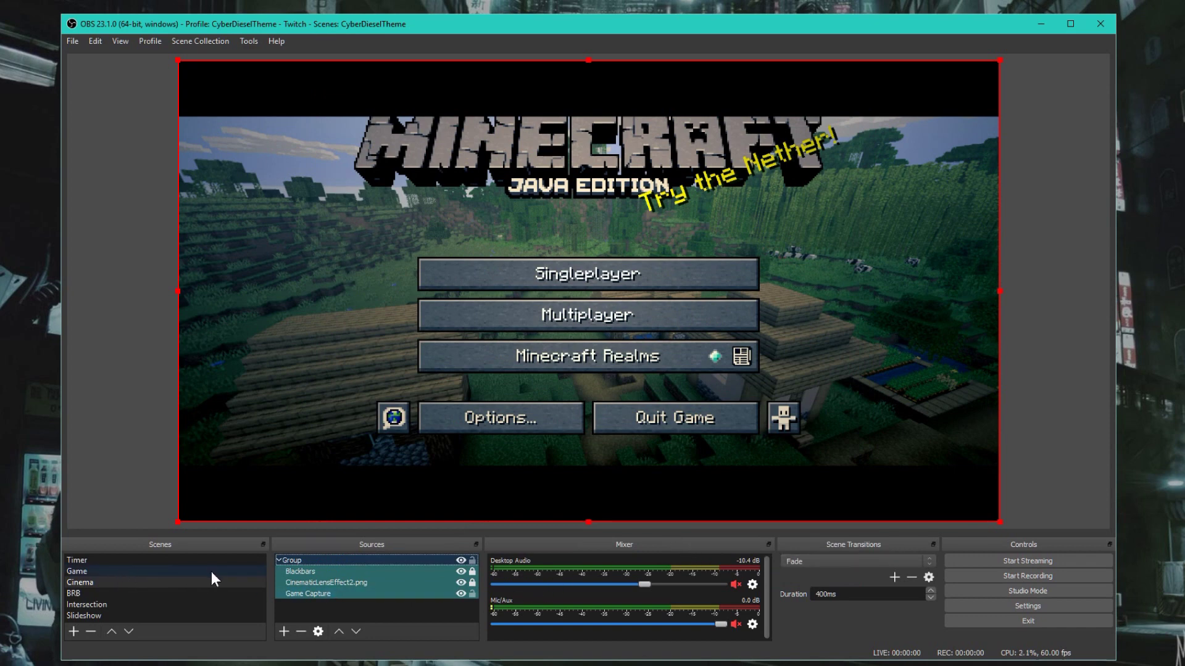
Step: Toggle CinematicLensEffect2.png off and on, hide the Cinema Game Capture, and switch to Game
click(316, 604)
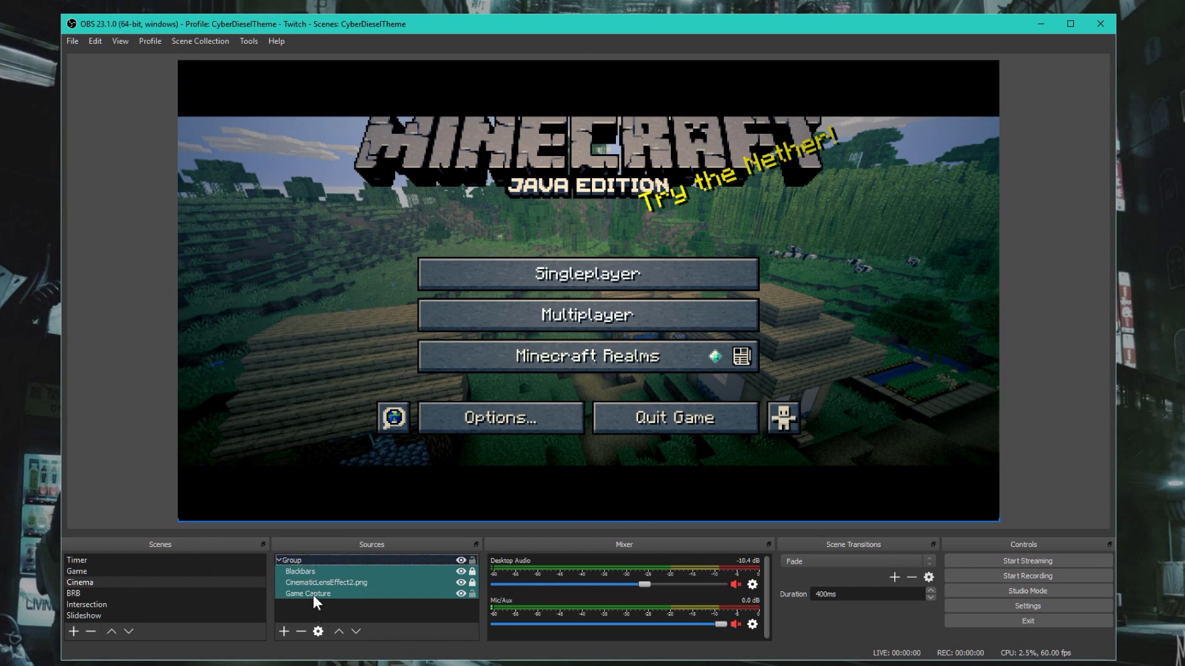
click(321, 565)
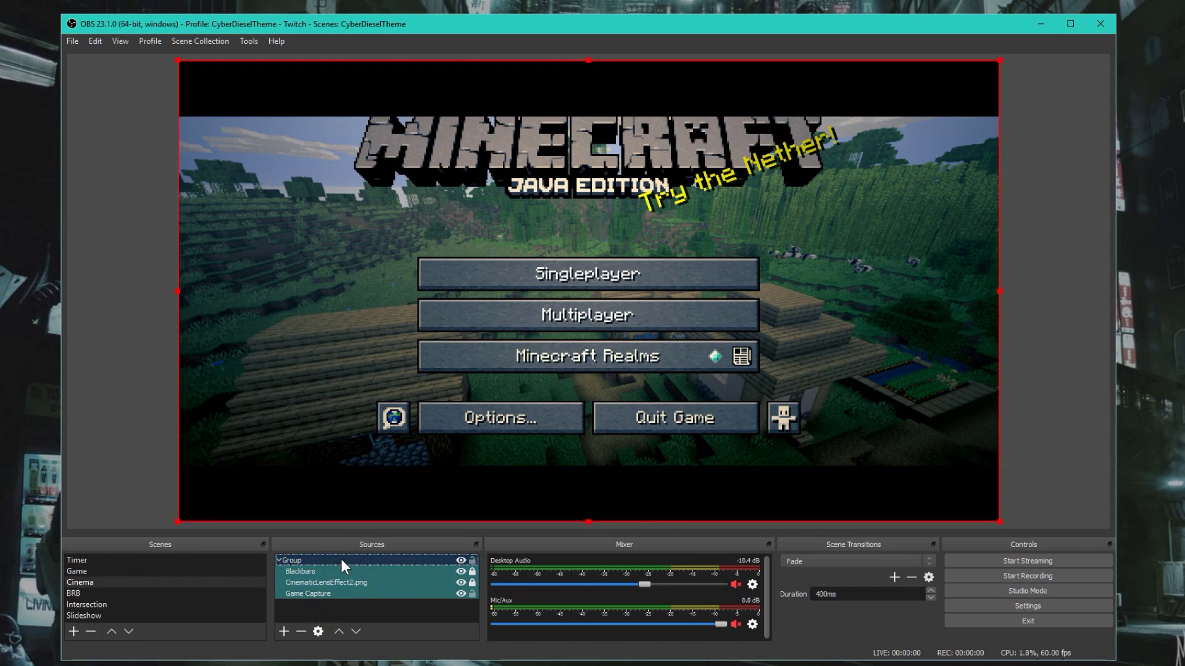
click(327, 608)
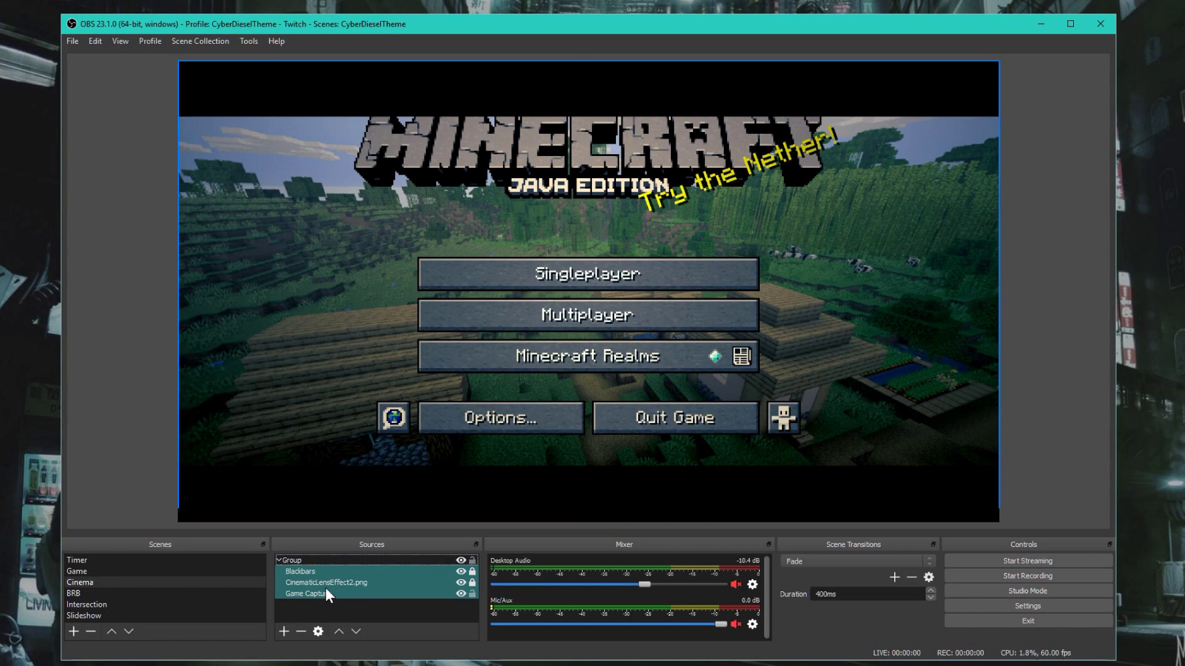
click(459, 582)
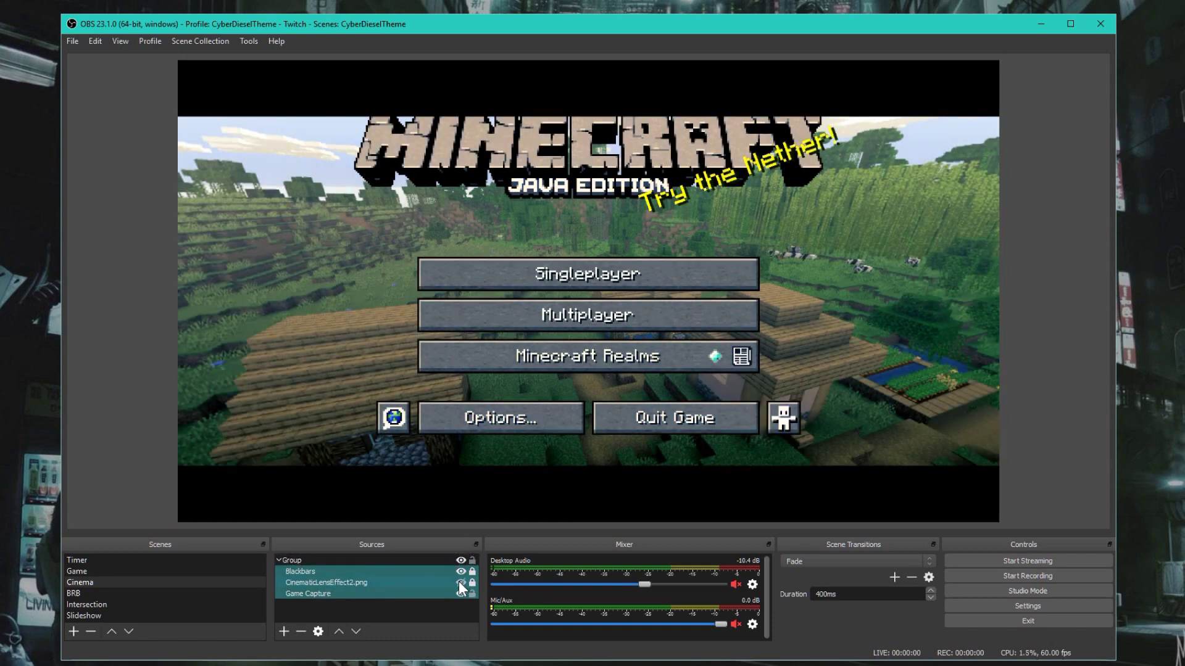
click(459, 582)
click(459, 582)
click(459, 582)
click(461, 593)
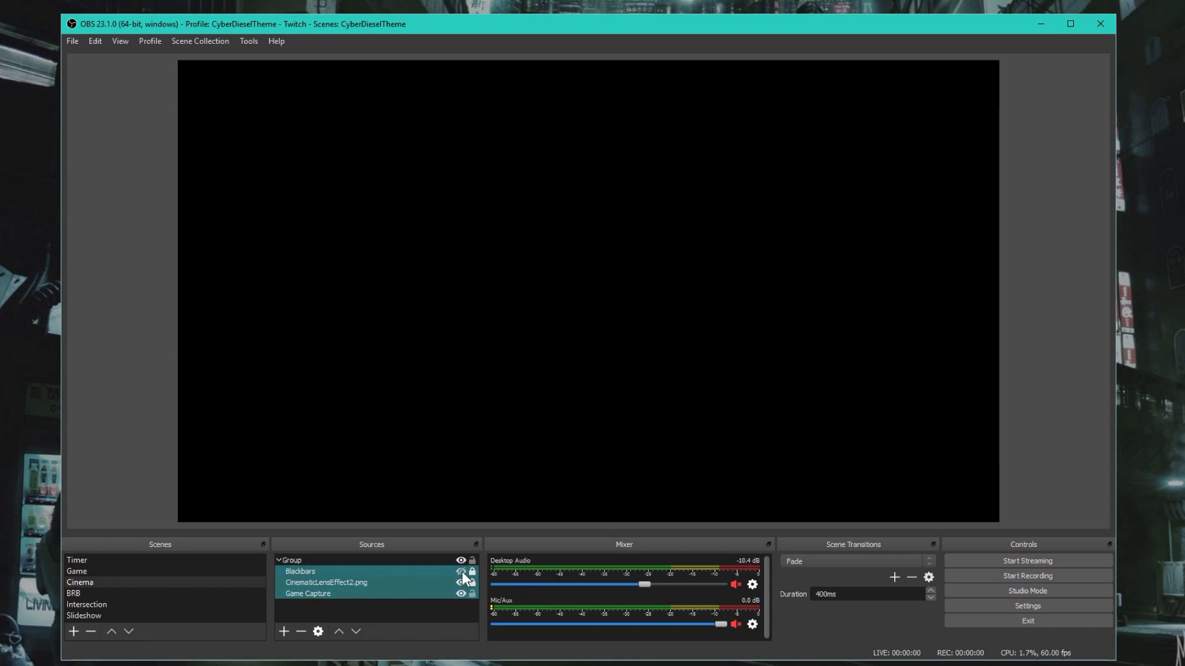
click(167, 571)
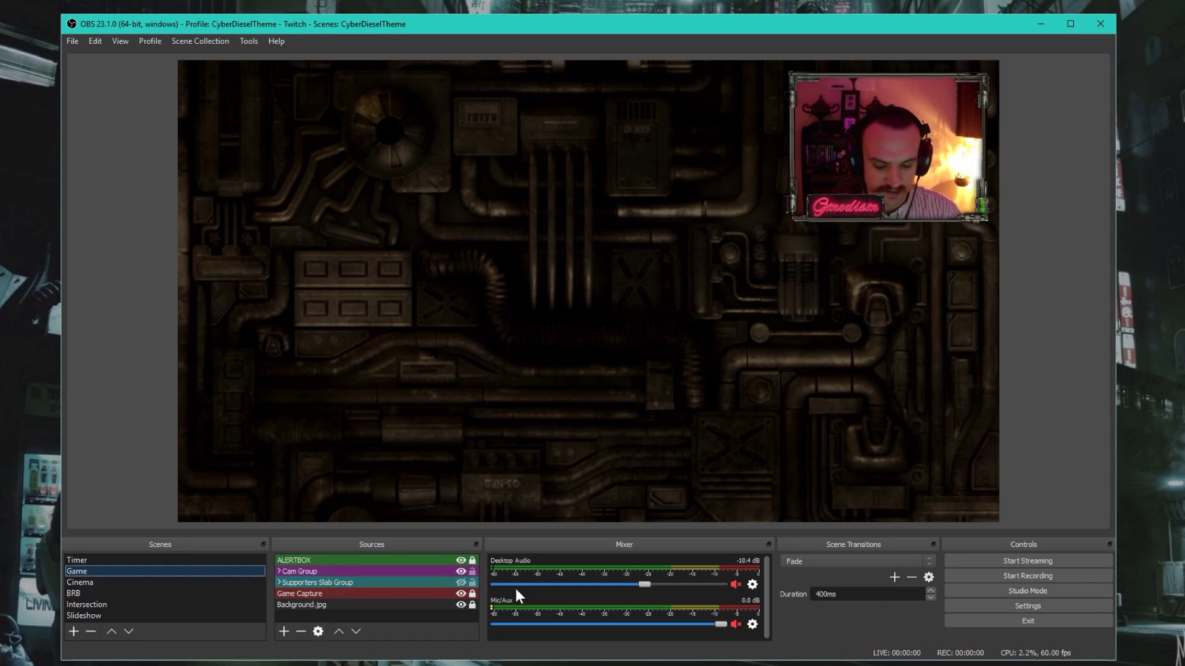
Step: Move down the Scenes list from Game to the Intersection scene
key(Down)
key(Down)
key(Down)
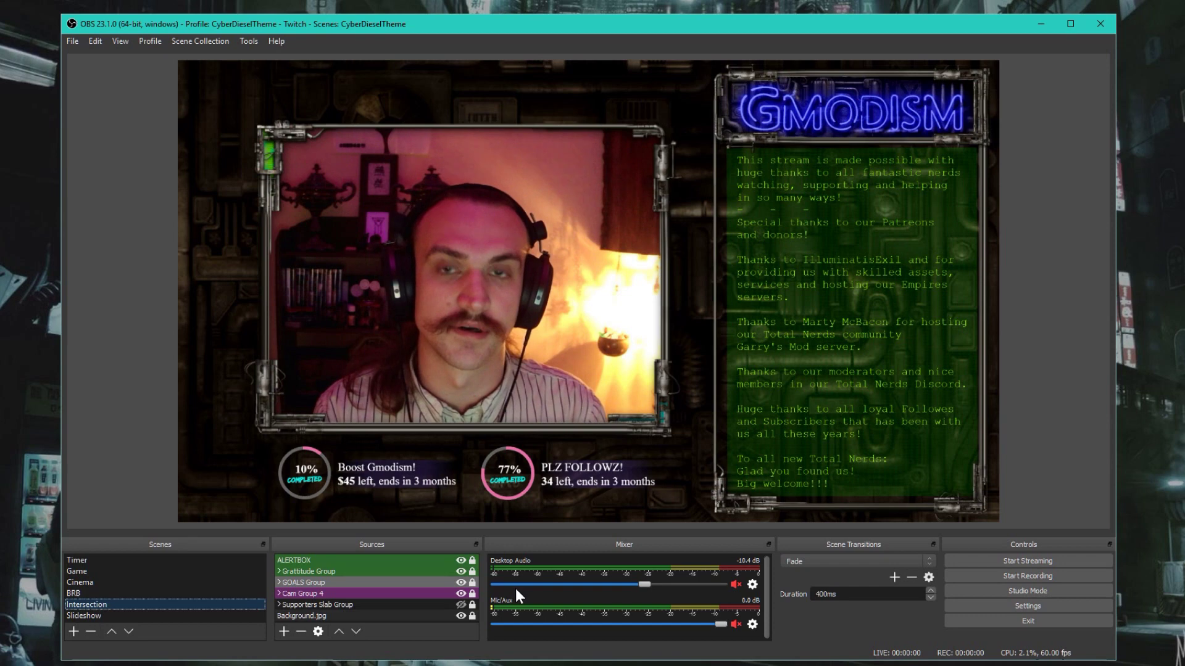